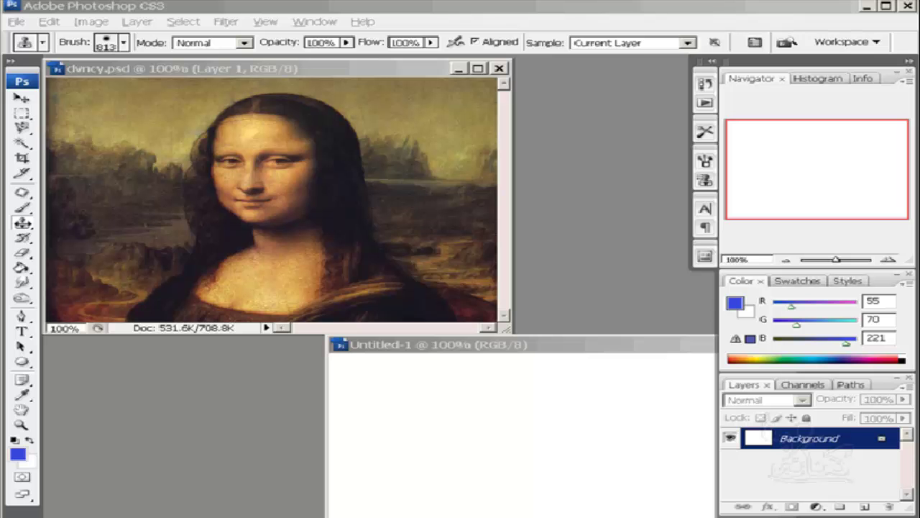
# Step: Select the Clone Stamp Tool and make dvncy.psd the active document
pyautogui.click(22, 224)
pyautogui.rightClick(22, 224)
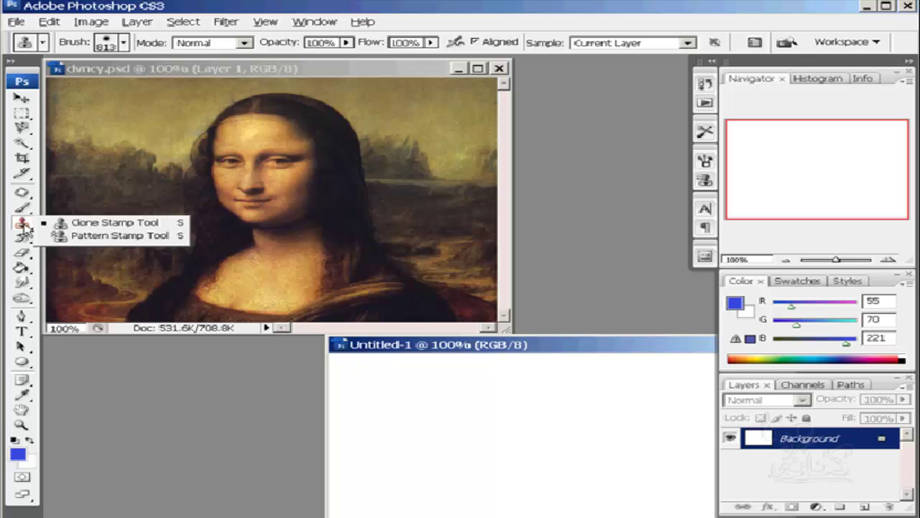
pyautogui.click(65, 223)
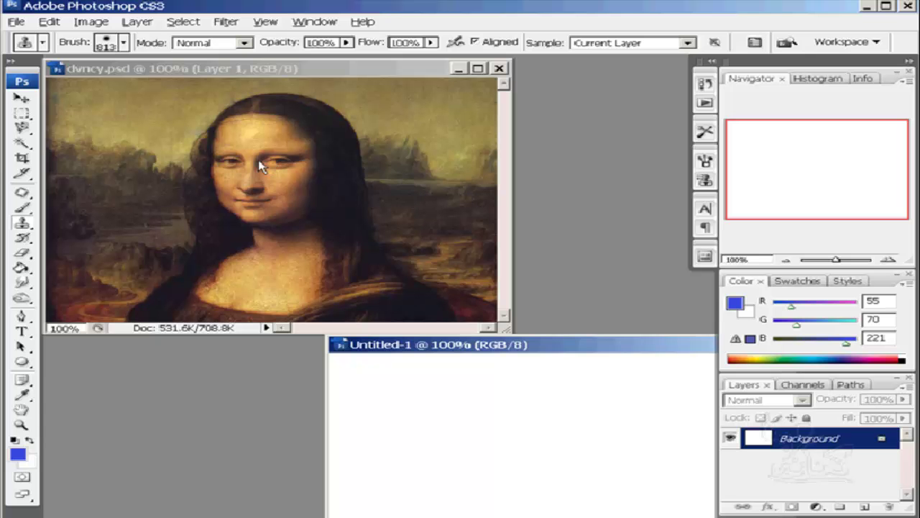
pyautogui.click(280, 165)
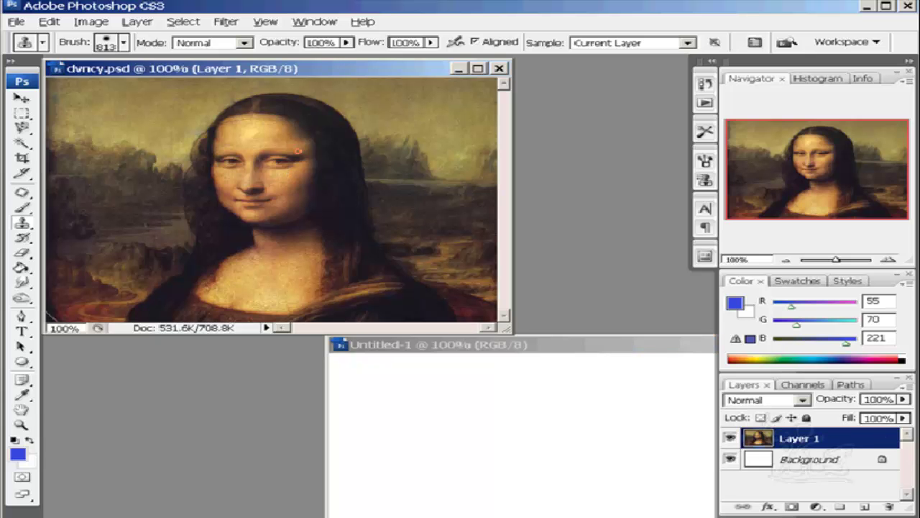
# Step: Shrink the Clone Stamp brush's master diameter from 813 px to 35 px
pyautogui.click(123, 43)
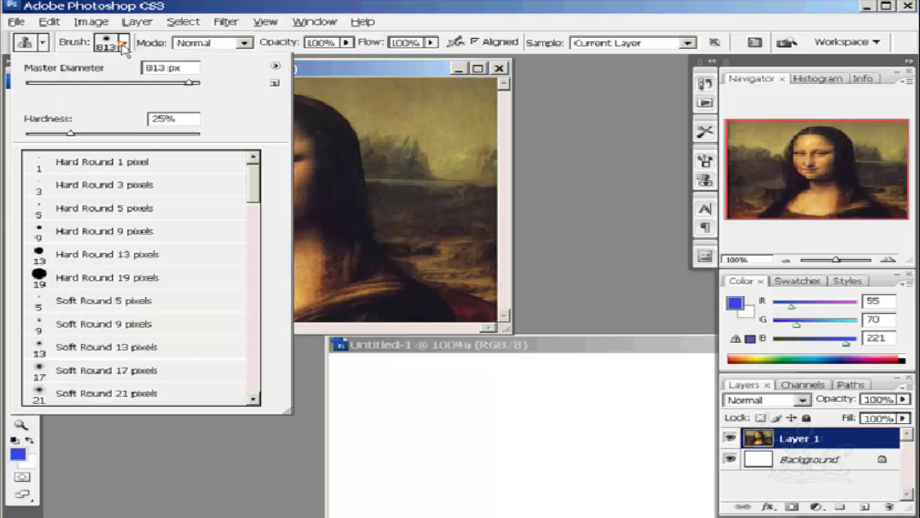
pyautogui.moveTo(189, 85); pyautogui.dragTo(59, 90)
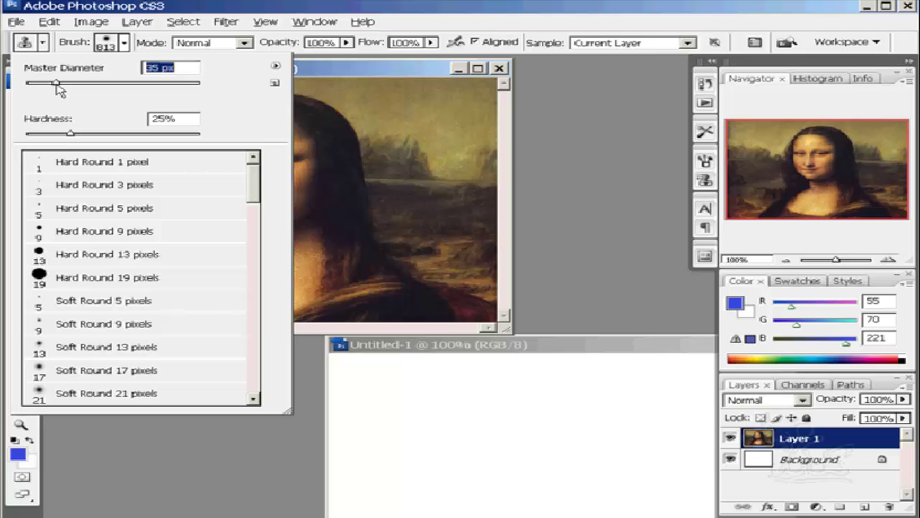
pyautogui.press('Return')
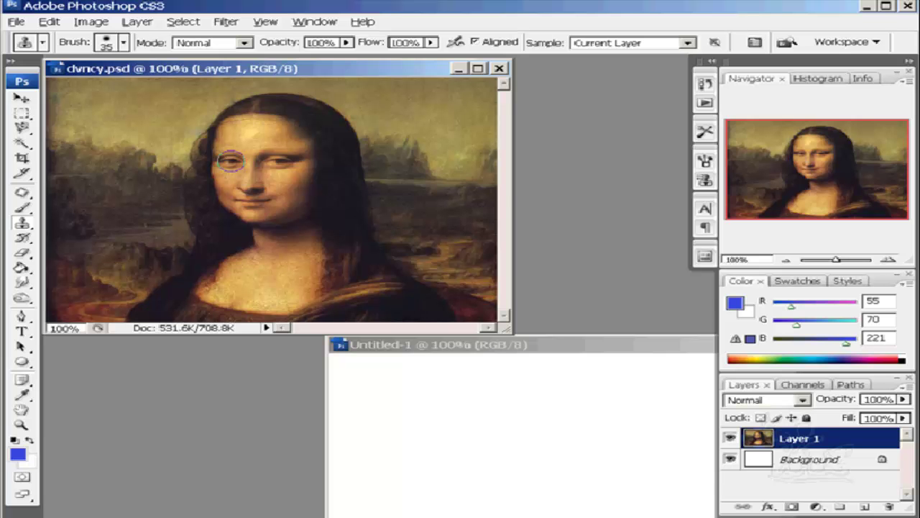
# Step: Clone the Mona Lisa's left eye over her right eye as a trial, then undo it
pyautogui.keyDown('alt'); pyautogui.click(230, 161); pyautogui.keyUp('alt')
pyautogui.click(280, 162)
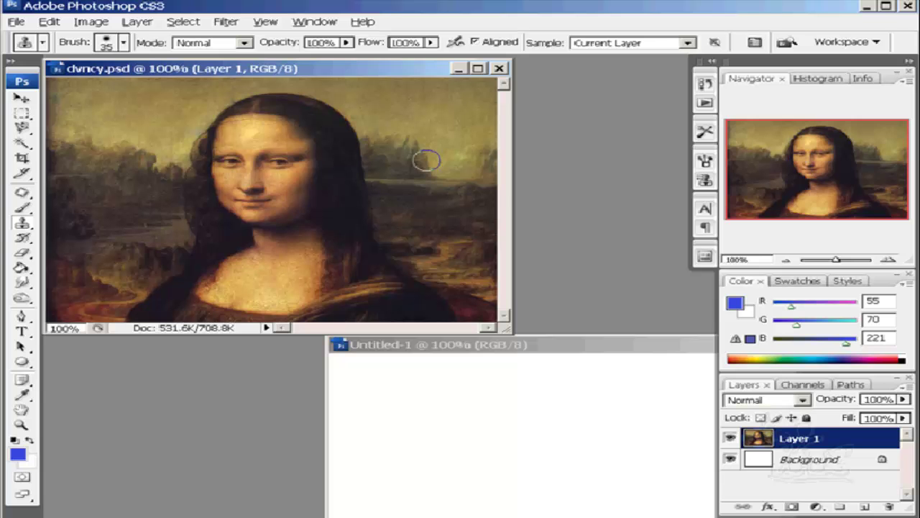
pyautogui.hotkey('ctrl', 'z')
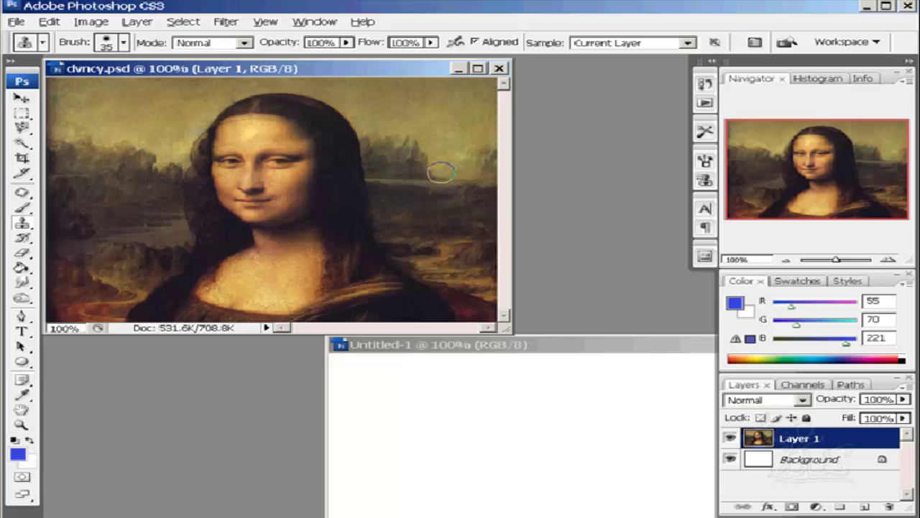
# Step: Sample the left landscape as clone source and enlarge the brush diameter to 104 px
pyautogui.keyDown('alt'); pyautogui.click(69, 170); pyautogui.keyUp('alt')
pyautogui.click(123, 44)
pyautogui.moveTo(59, 84); pyautogui.dragTo(116, 87)
# Step: Clone sampled landscape patches over the Mona Lisa's right-side background
pyautogui.click(125, 44)
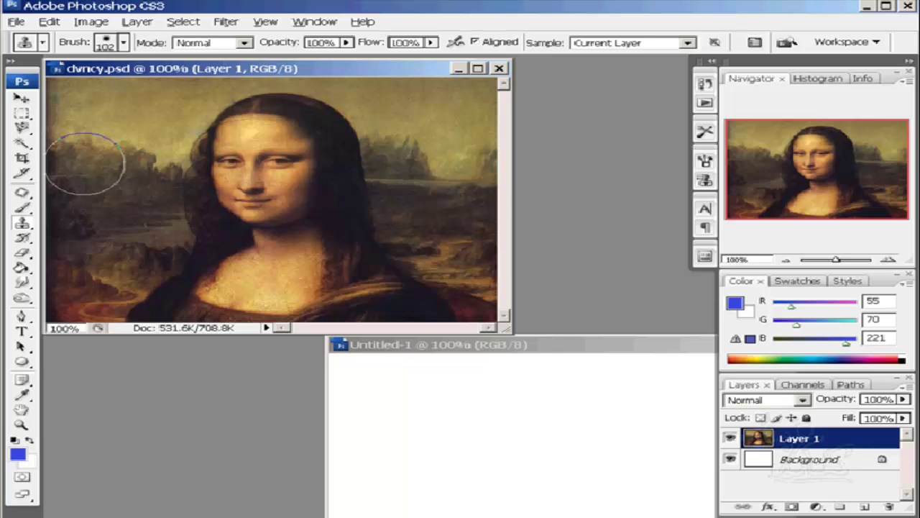
pyautogui.keyDown('alt'); pyautogui.click(76, 162); pyautogui.keyUp('alt')
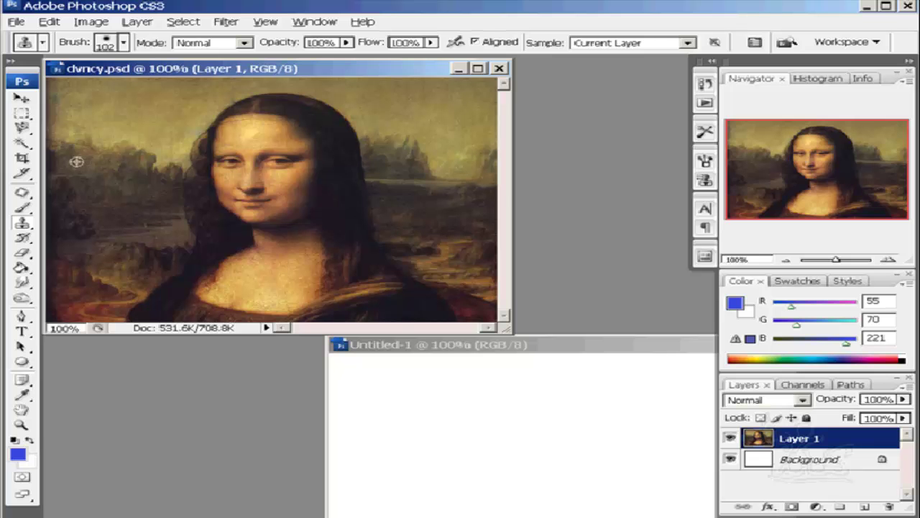
pyautogui.moveTo(413, 174); pyautogui.dragTo(469, 171)
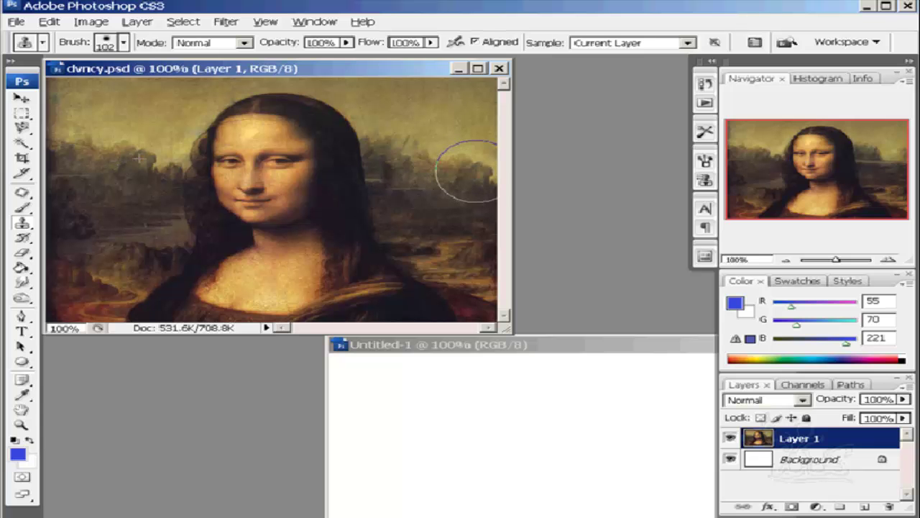
pyautogui.keyDown('alt'); pyautogui.click(64, 177); pyautogui.keyUp('alt')
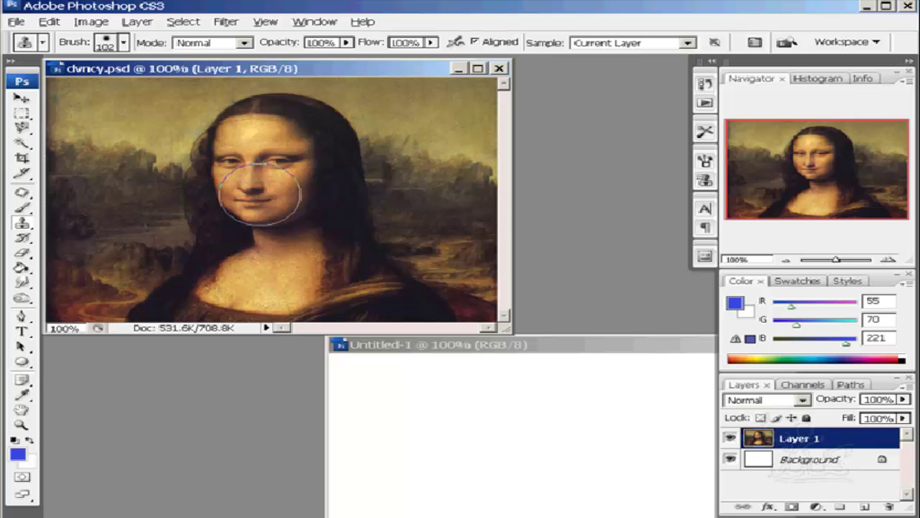
pyautogui.moveTo(461, 168); pyautogui.dragTo(465, 168)
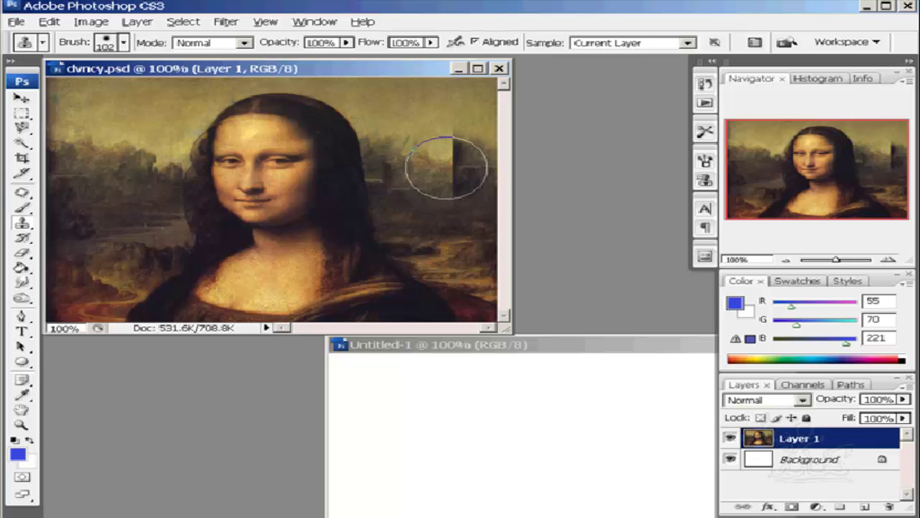
pyautogui.keyDown('alt'); pyautogui.click(109, 180); pyautogui.keyUp('alt')
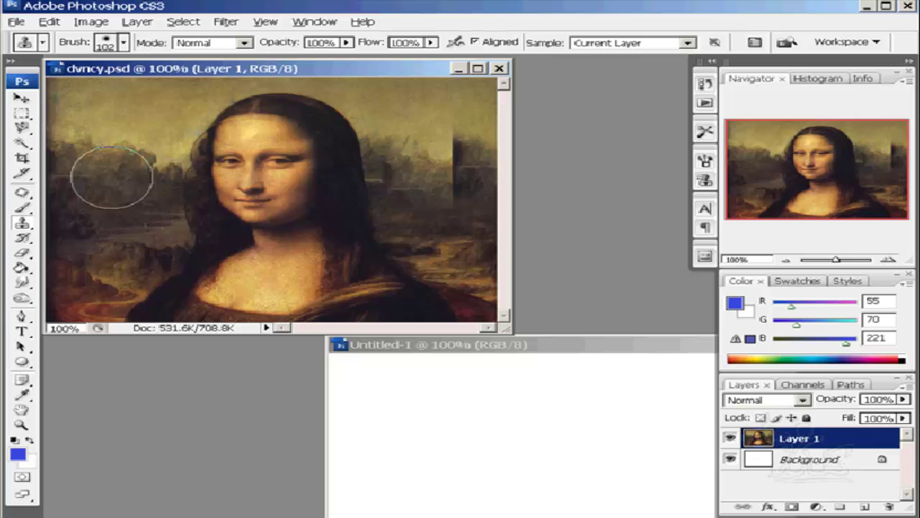
pyautogui.click(454, 193)
pyautogui.moveTo(454, 193); pyautogui.dragTo(455, 162)
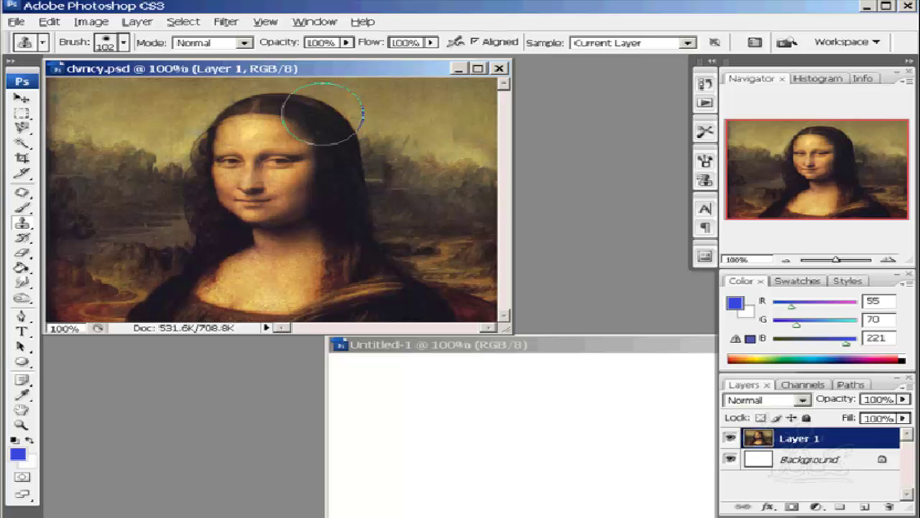
# Step: Set a new clone source in the upper background and bring the blank Untitled-1 forward
pyautogui.keyDown('alt'); pyautogui.click(386, 105); pyautogui.keyUp('alt')
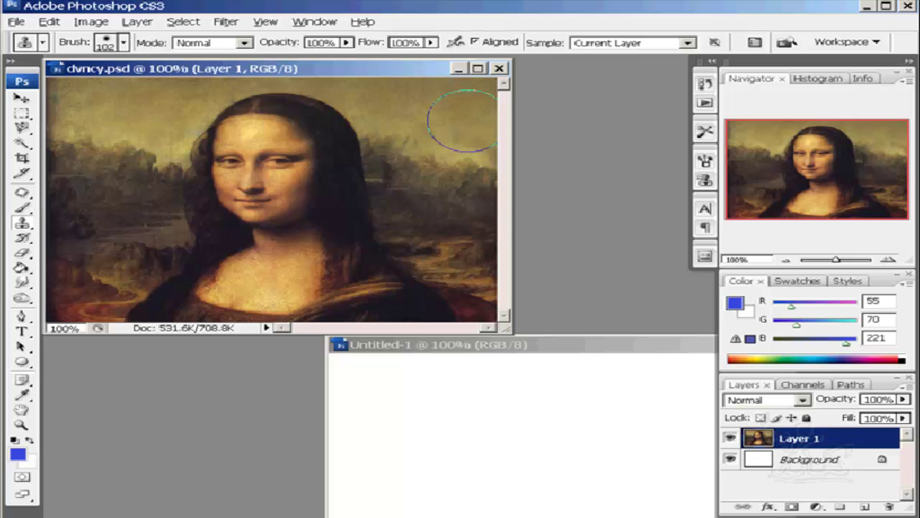
pyautogui.press('alt')
pyautogui.keyDown('alt'); pyautogui.click(473, 105); pyautogui.keyUp('alt')
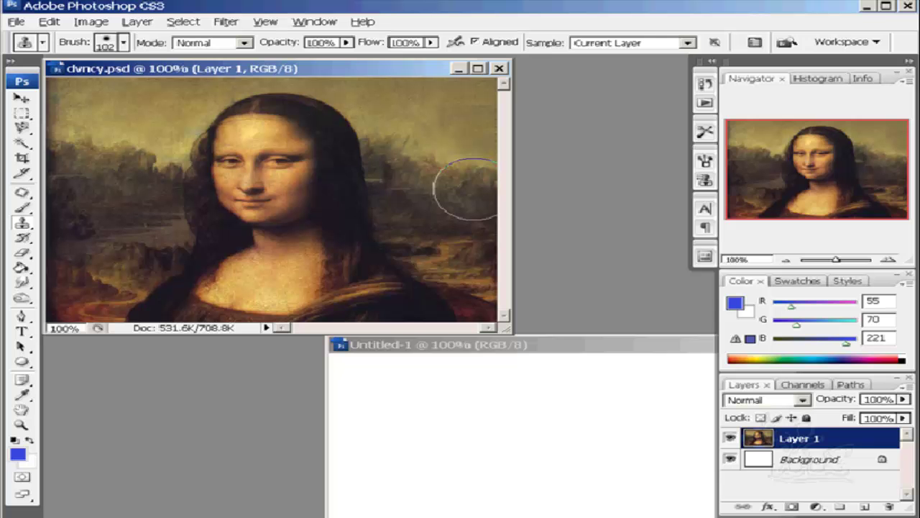
pyautogui.moveTo(579, 348)
pyautogui.mouseDown()
pyautogui.moveTo(528, 213)
pyautogui.moveTo(440, 207)
pyautogui.mouseUp()
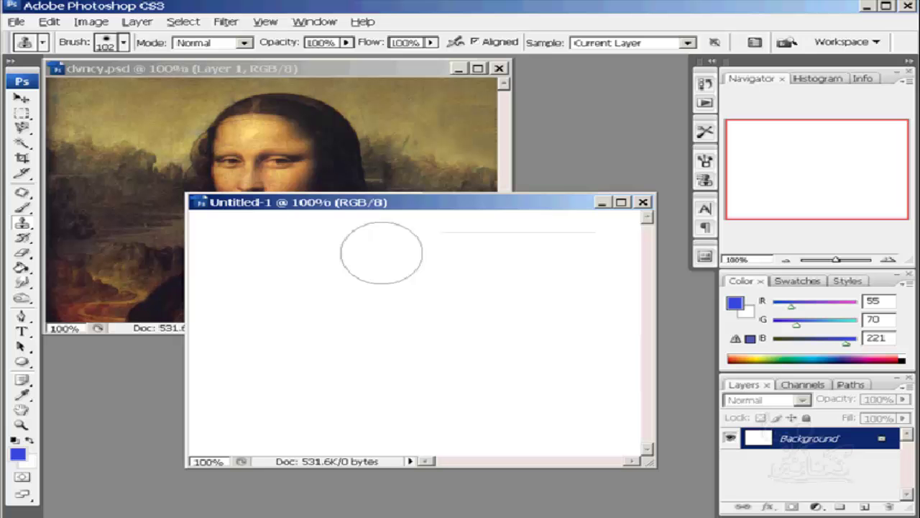
# Step: Add Layer 1 to Untitled-1, collapse the side panels, and place Untitled-1 beside dvncy.psd
pyautogui.click(866, 507)
pyautogui.moveTo(389, 202)
pyautogui.mouseDown()
pyautogui.moveTo(575, 286)
pyautogui.moveTo(574, 348)
pyautogui.moveTo(671, 65)
pyautogui.moveTo(637, 73)
pyautogui.mouseUp()
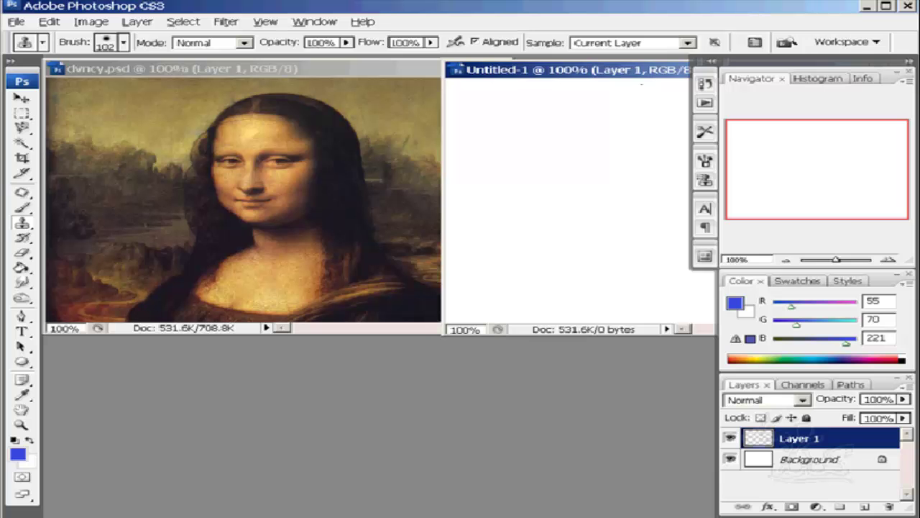
pyautogui.click(910, 62)
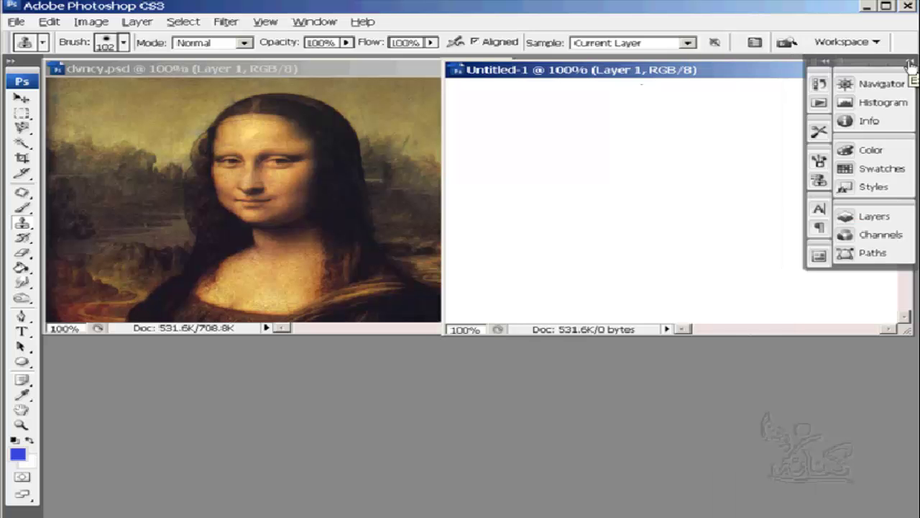
pyautogui.moveTo(597, 77); pyautogui.dragTo(669, 73)
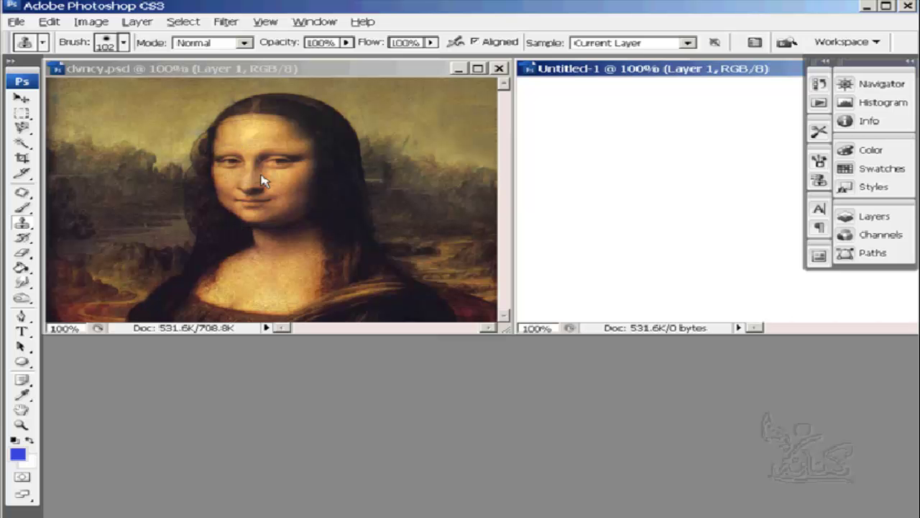
pyautogui.press('alt')
pyautogui.click(252, 122)
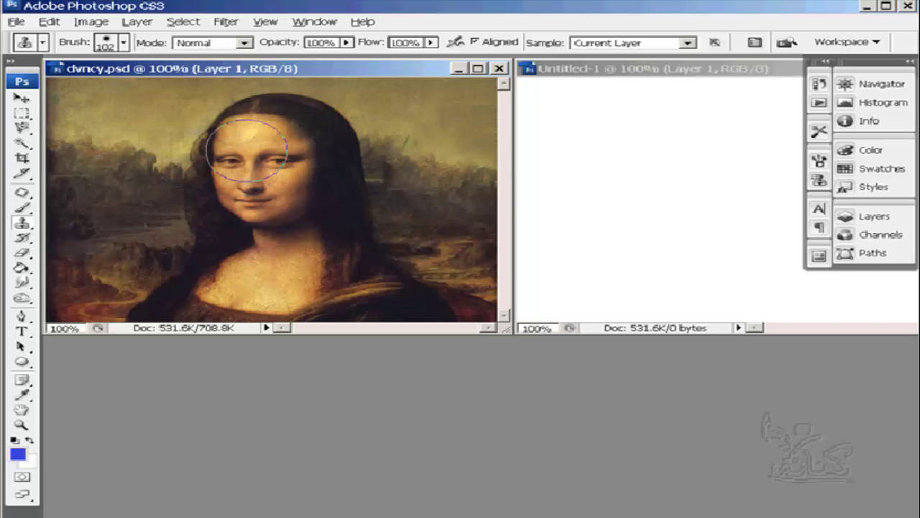
pyautogui.keyDown('alt'); pyautogui.click(253, 149); pyautogui.keyUp('alt')
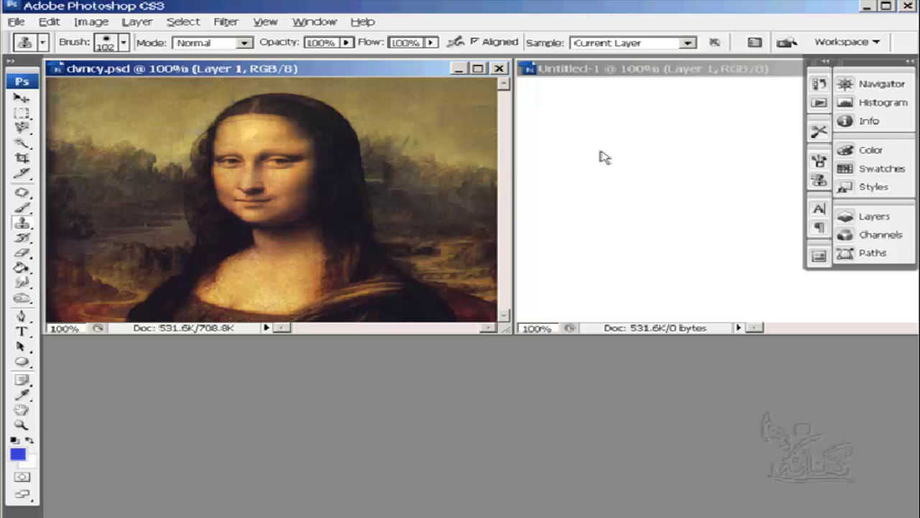
pyautogui.moveTo(616, 144)
pyautogui.mouseDown()
pyautogui.moveTo(607, 145)
pyautogui.moveTo(627, 164)
pyautogui.moveTo(620, 181)
pyautogui.mouseUp()
pyautogui.moveTo(619, 154)
pyautogui.mouseDown()
pyautogui.moveTo(622, 131)
pyautogui.moveTo(629, 177)
pyautogui.moveTo(619, 128)
pyautogui.moveTo(629, 153)
pyautogui.moveTo(665, 165)
pyautogui.mouseUp()
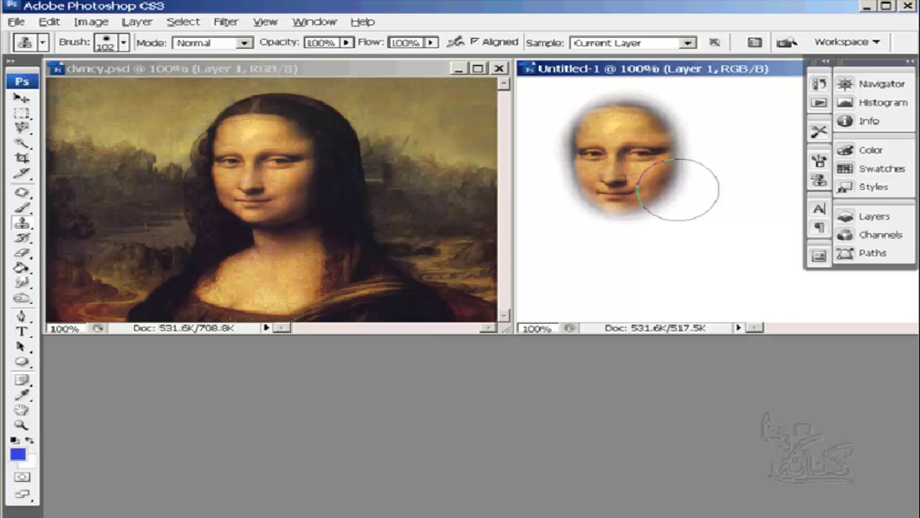
pyautogui.hotkey('ctrl', 'z')
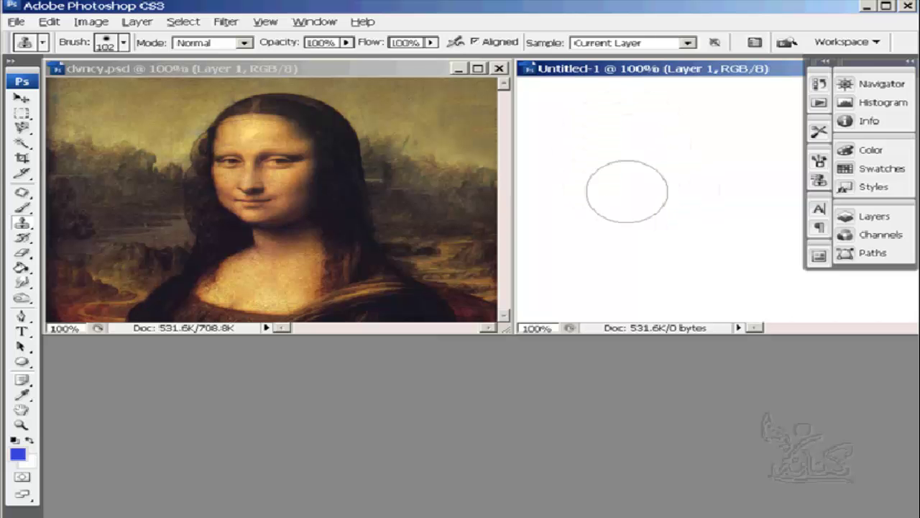
# Step: Set the Clone Stamp to Overlay mode with 47% opacity and 45% flow
pyautogui.click(346, 43)
pyautogui.moveTo(347, 59); pyautogui.dragTo(301, 59)
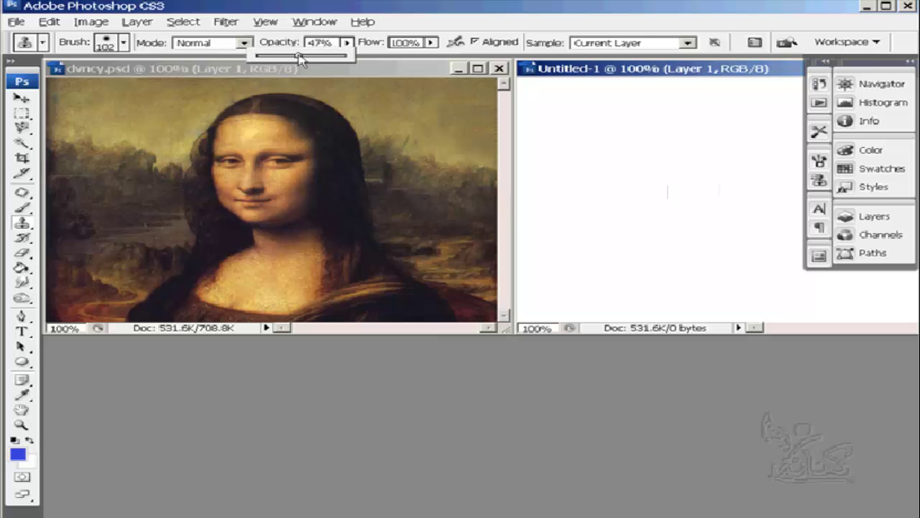
pyautogui.click(346, 43)
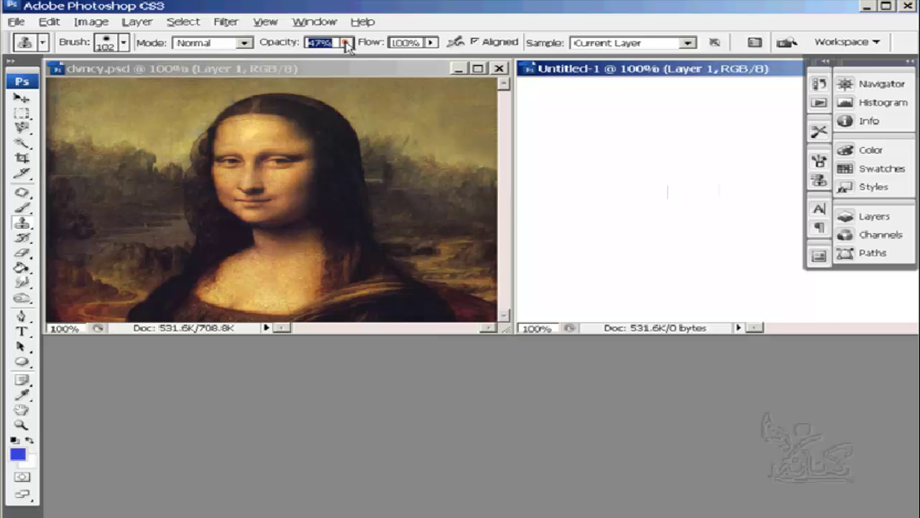
pyautogui.click(431, 43)
pyautogui.moveTo(434, 56); pyautogui.dragTo(383, 56)
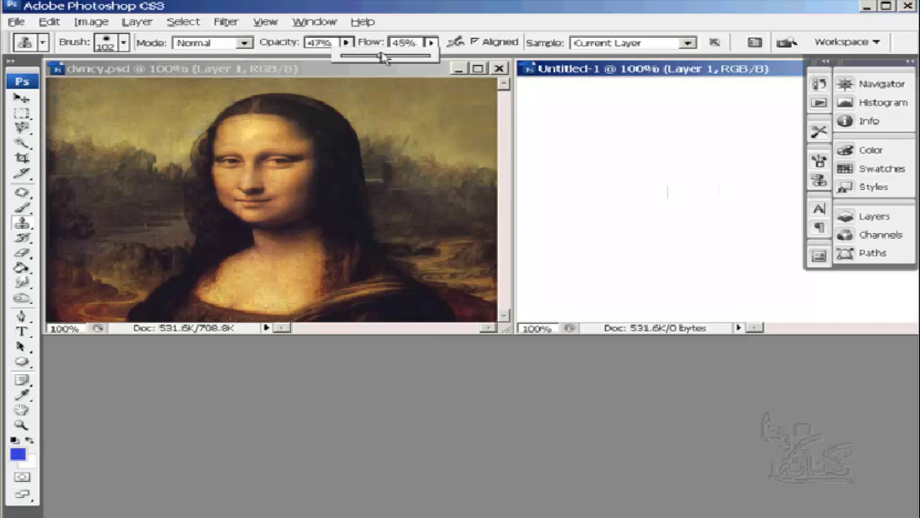
pyautogui.click(445, 43)
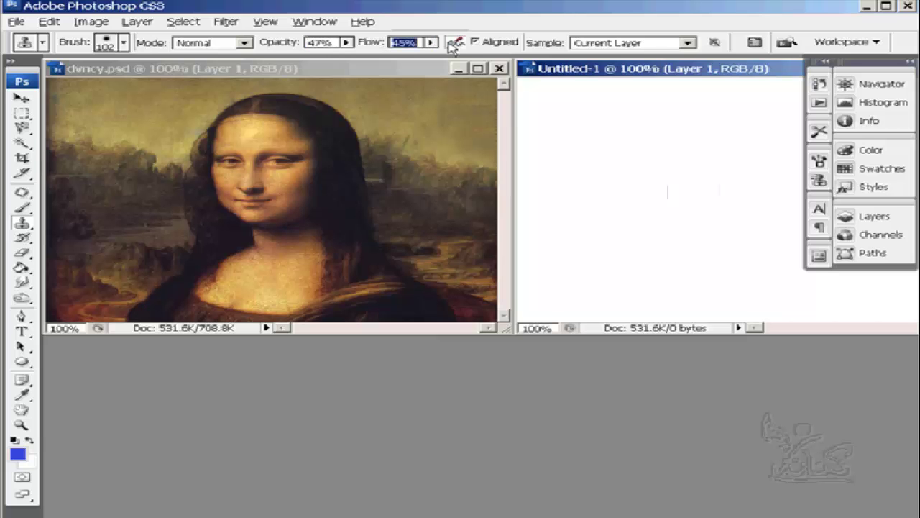
pyautogui.click(245, 43)
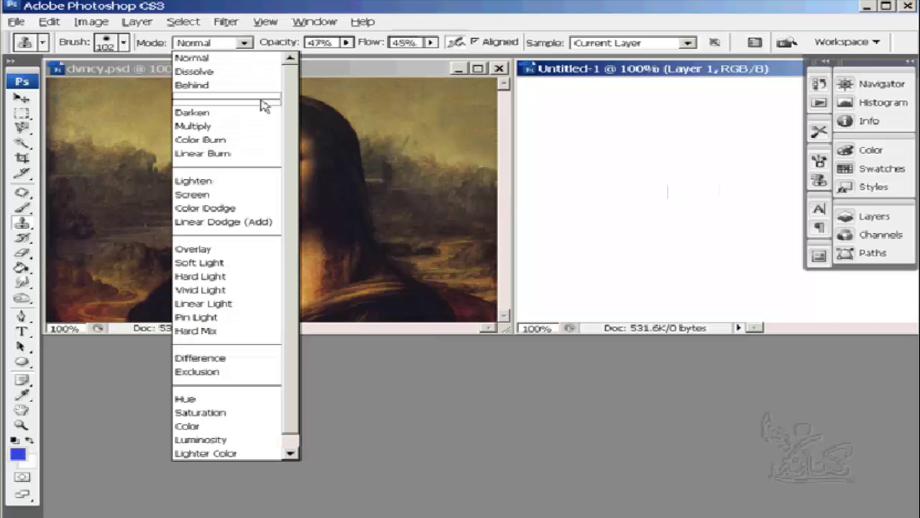
pyautogui.click(217, 252)
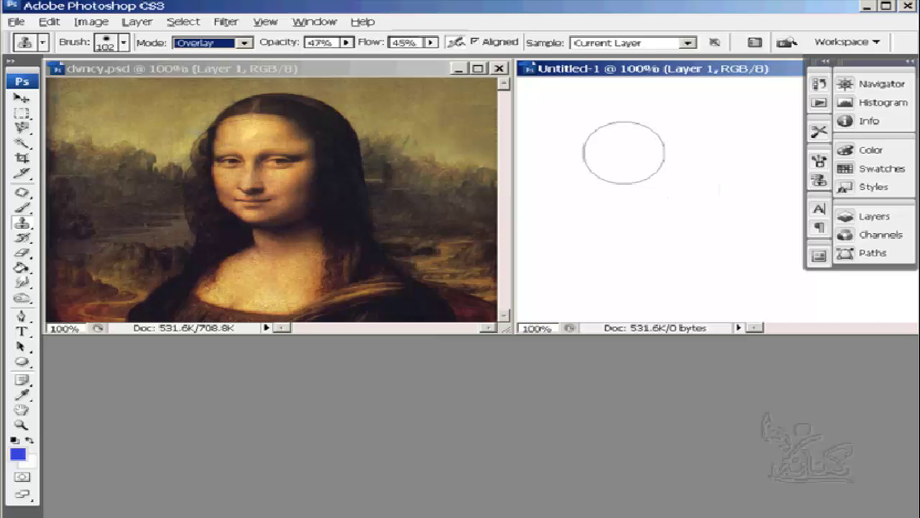
# Step: Clone the Mona Lisa's eyes and face, forehead to chin, onto the white Untitled-1 canvas
pyautogui.click(624, 152)
pyautogui.click(624, 153)
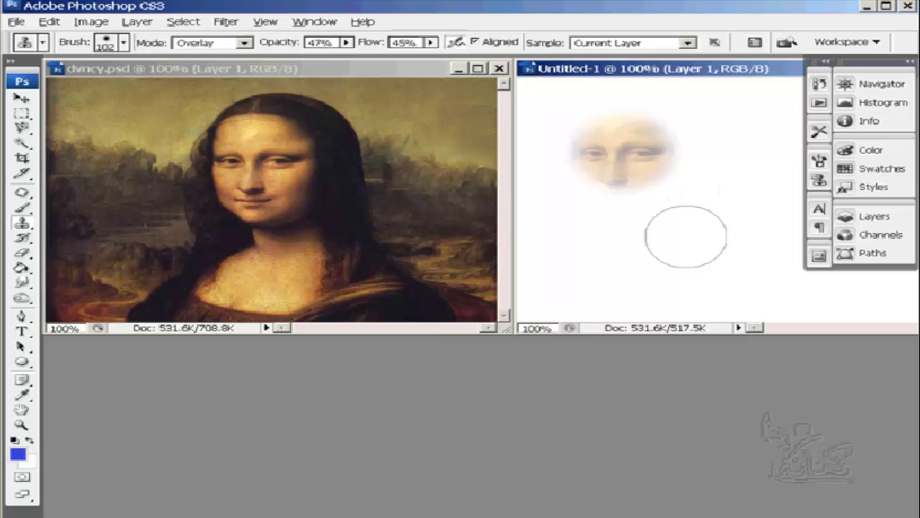
pyautogui.moveTo(622, 168)
pyautogui.mouseDown()
pyautogui.moveTo(624, 180)
pyautogui.moveTo(618, 137)
pyautogui.mouseUp()
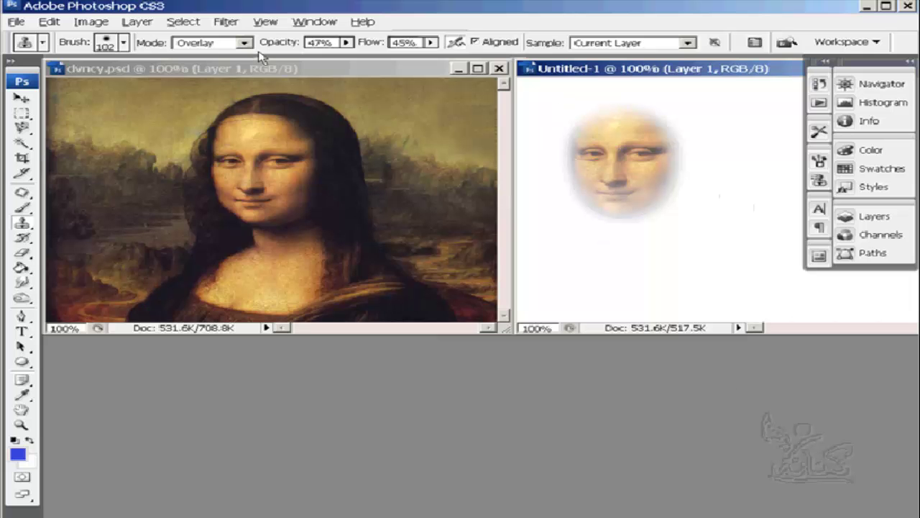
# Step: Add an empty Layer 2 to Untitled-1 and move it beneath Layer 1
pyautogui.click(870, 217)
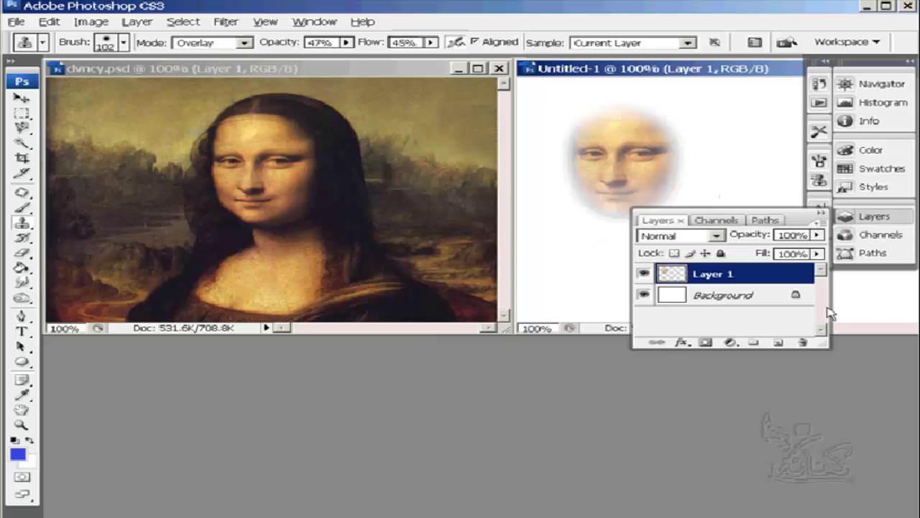
pyautogui.click(779, 343)
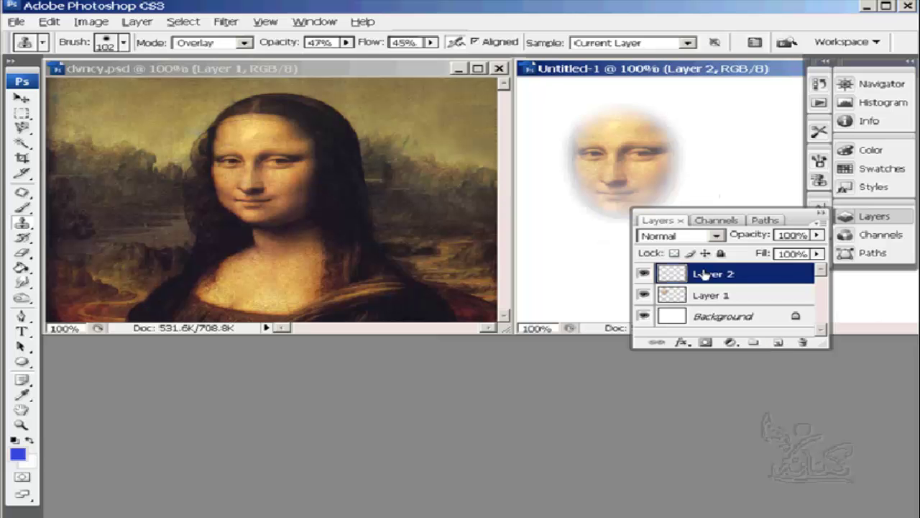
pyautogui.moveTo(669, 274); pyautogui.dragTo(670, 301)
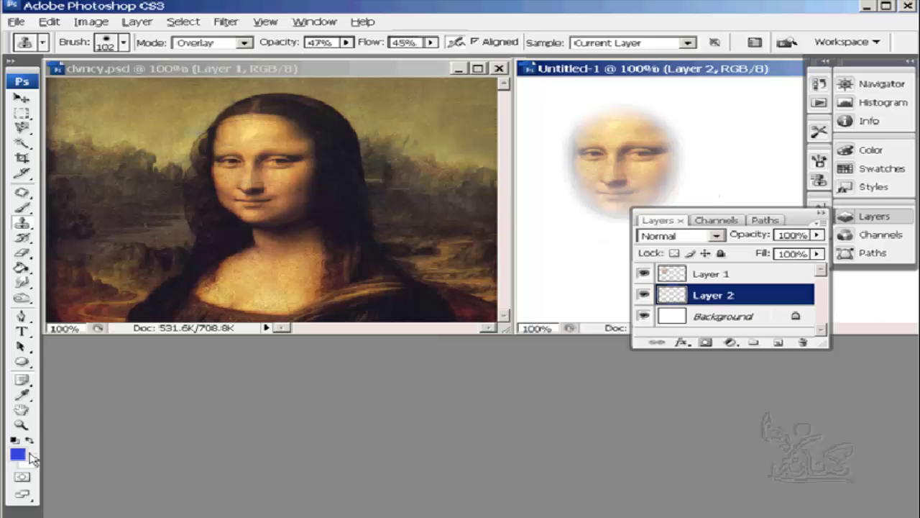
# Step: Reset the default black and white colours and fill Layer 2 with black
pyautogui.press('d')
pyautogui.hotkey('alt', 'BackSpace')
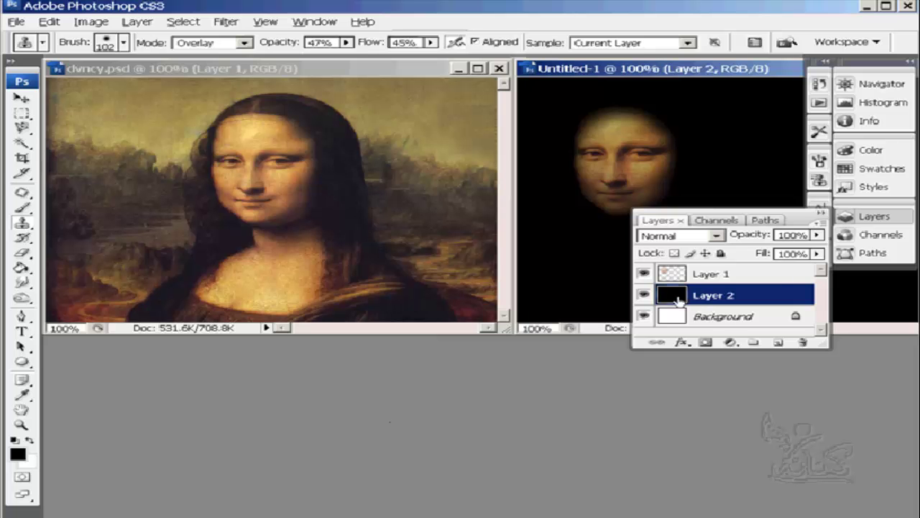
# Step: Move Untitled-1 down-left over the Mona Lisa and clone a little more face beside the chin
pyautogui.click(874, 218)
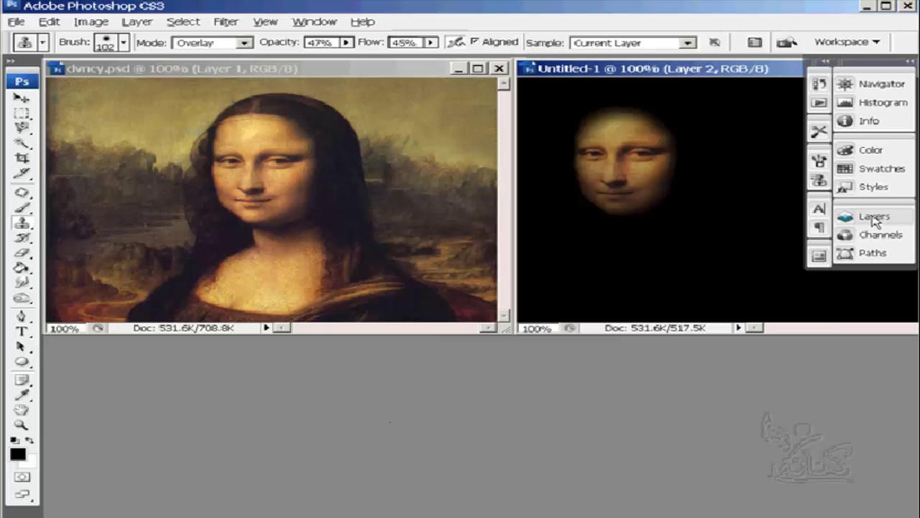
pyautogui.moveTo(666, 69)
pyautogui.mouseDown()
pyautogui.moveTo(505, 84)
pyautogui.moveTo(368, 138)
pyautogui.moveTo(368, 155)
pyautogui.mouseUp()
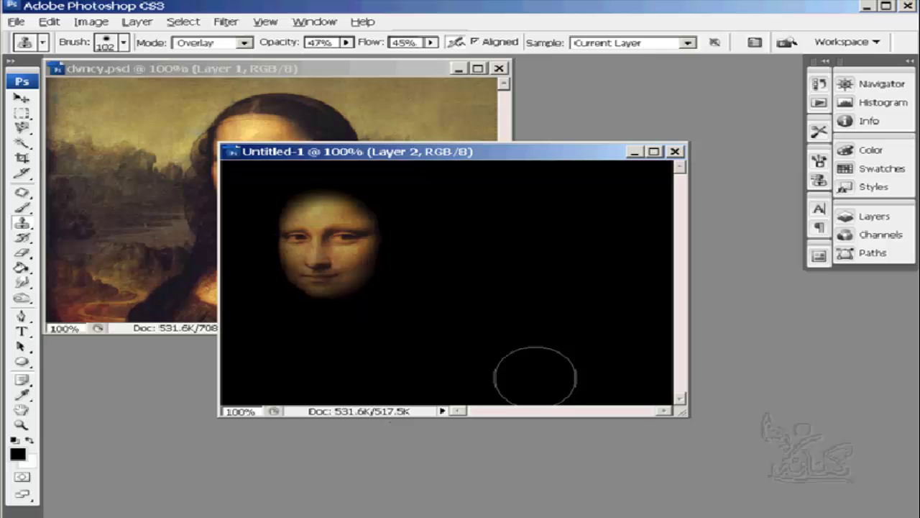
pyautogui.click(369, 292)
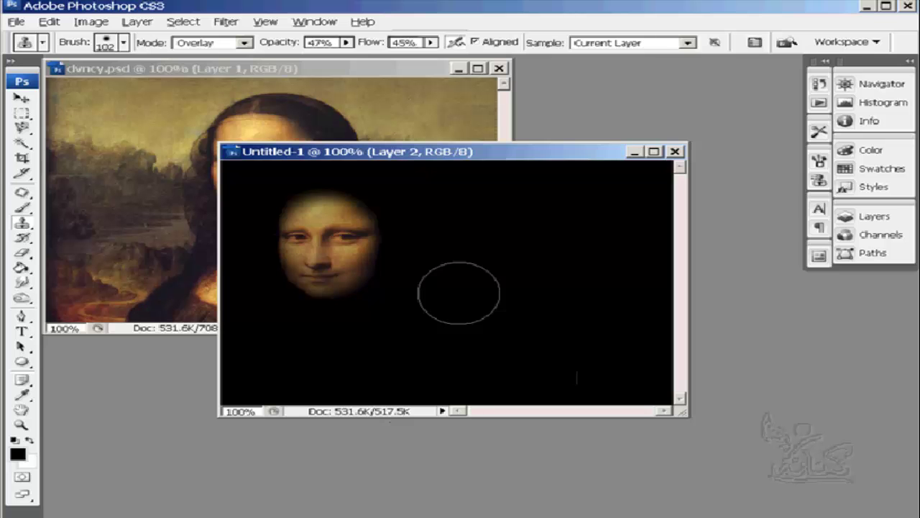
pyautogui.click(878, 217)
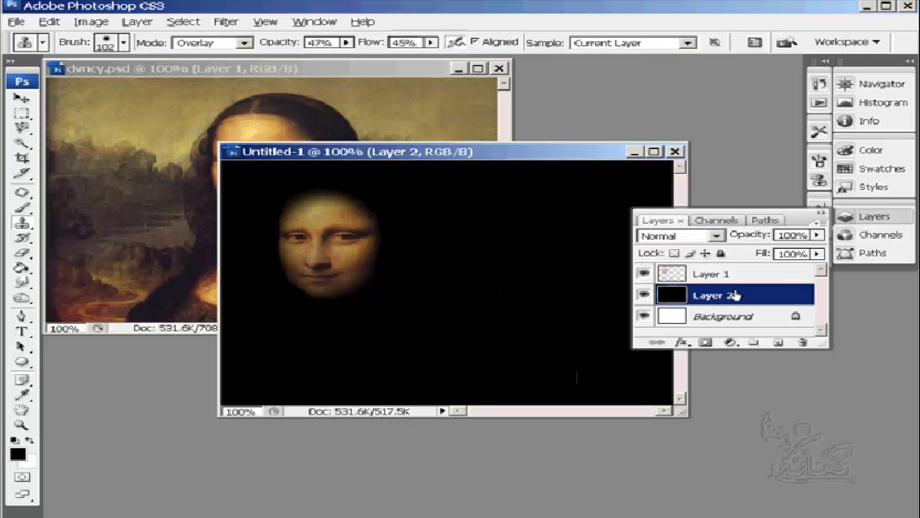
# Step: Try Hue and then Saturation blend modes on Layer 2
pyautogui.click(717, 236)
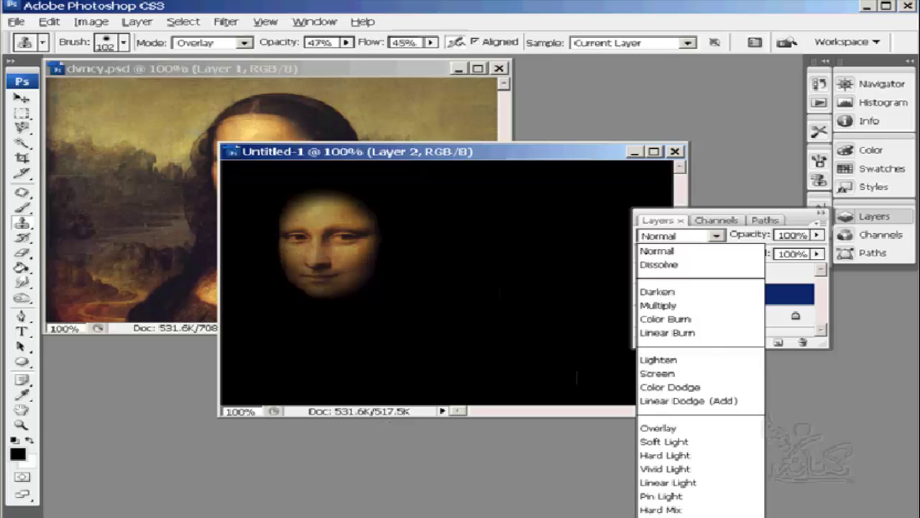
pyautogui.press('Return')
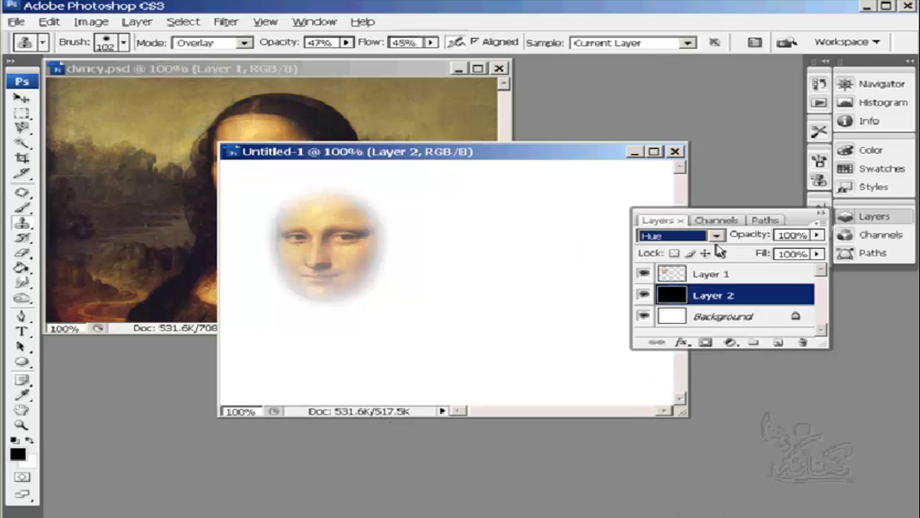
pyautogui.click(716, 236)
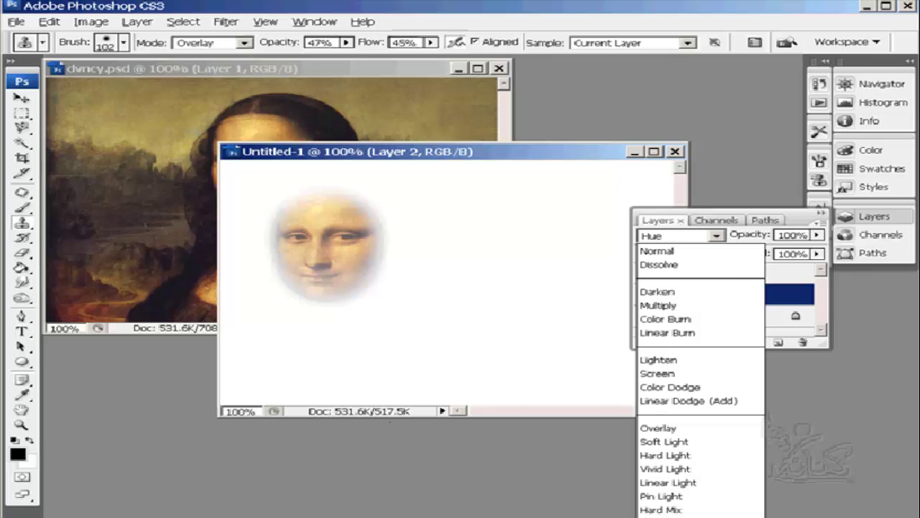
pyautogui.press('Down')
pyautogui.press('Return')
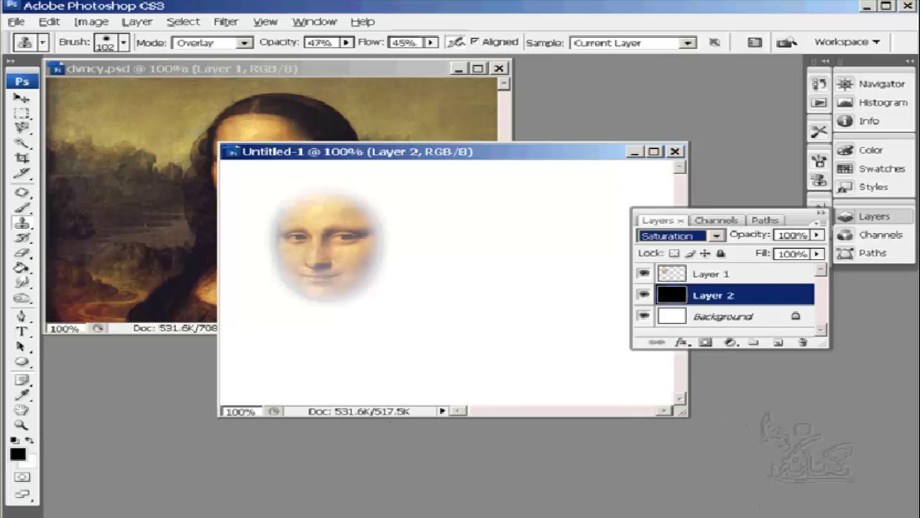
pyautogui.click(716, 236)
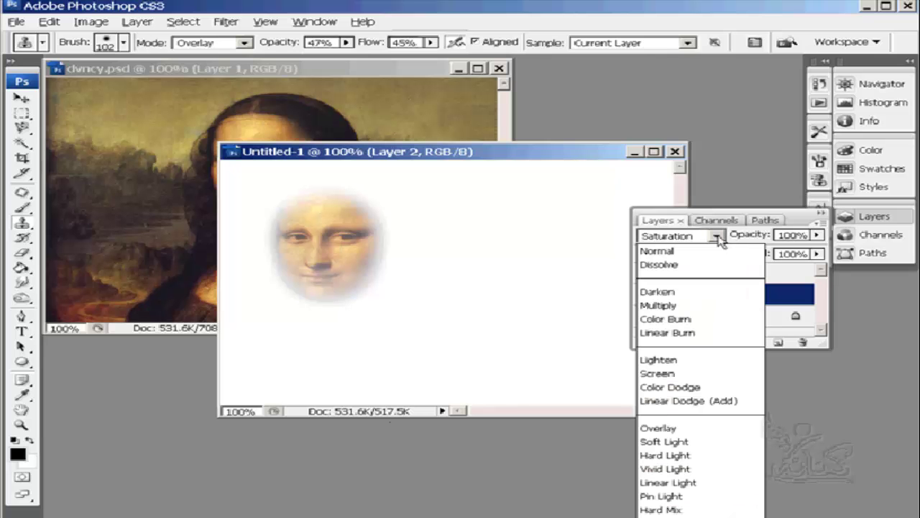
pyautogui.click(698, 236)
# Step: Step Layer 2 through Luminosity to Hard Light and lower its fill to about 76%
pyautogui.press('Up')
pyautogui.press('Down')
pyautogui.press('Down')
pyautogui.press('Down')
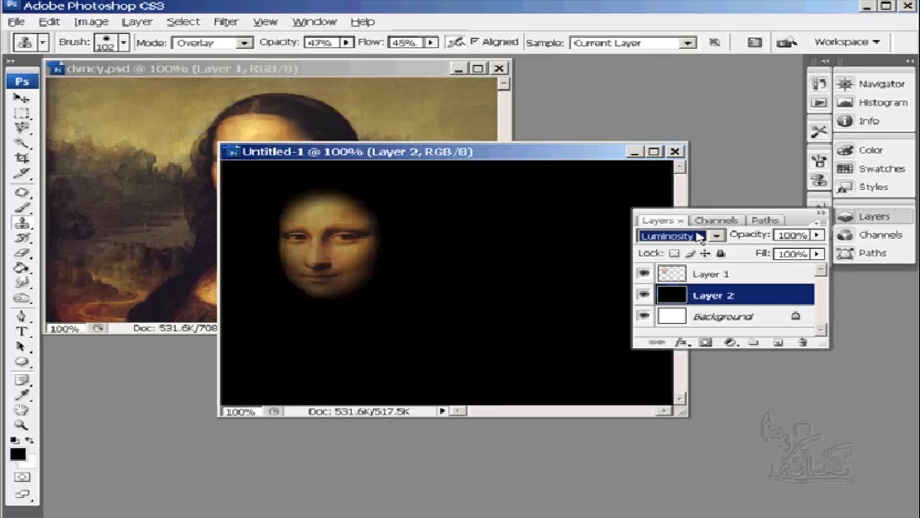
pyautogui.press('Down')
pyautogui.press('Down')
pyautogui.press('End')
pyautogui.press('Up')
pyautogui.press('Up')
pyautogui.press('Up')
pyautogui.press('Up')
pyautogui.press('Up')
pyautogui.press('Up')
pyautogui.press('Up')
pyautogui.press('Up')
pyautogui.press('Up')
pyautogui.press('Up')
pyautogui.press('Up')
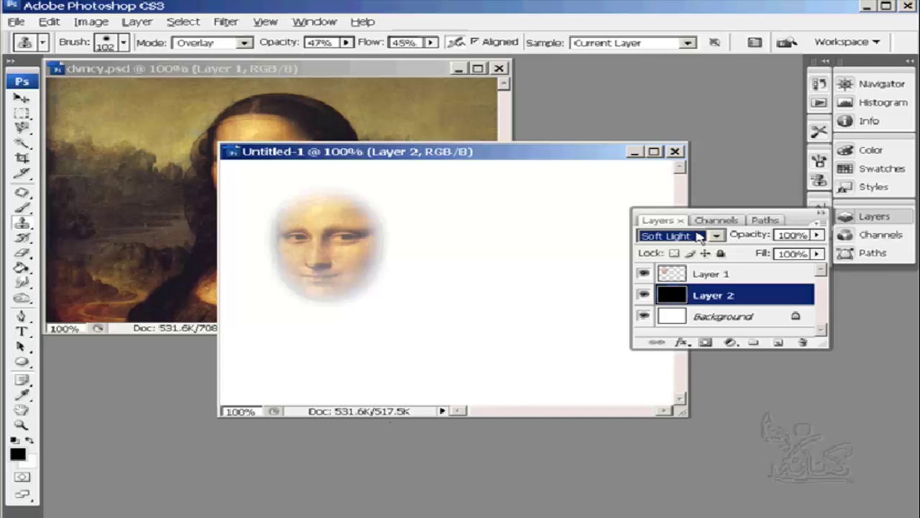
pyautogui.press('Down')
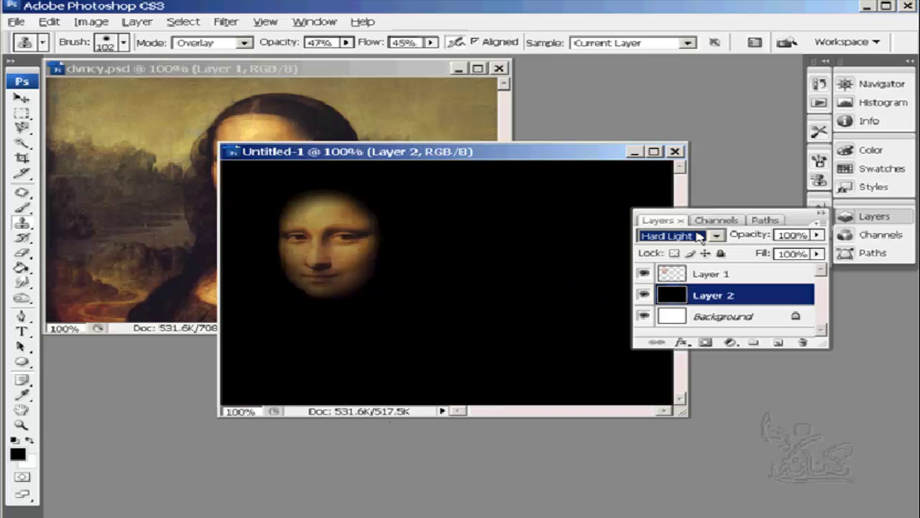
pyautogui.click(816, 255)
pyautogui.moveTo(816, 270)
pyautogui.mouseDown()
pyautogui.moveTo(775, 268)
pyautogui.moveTo(798, 271)
pyautogui.mouseUp()
# Step: Preview Vivid Light, Linear Dodge and other modes on Layer 2, settling on Pin Light
pyautogui.click(701, 237)
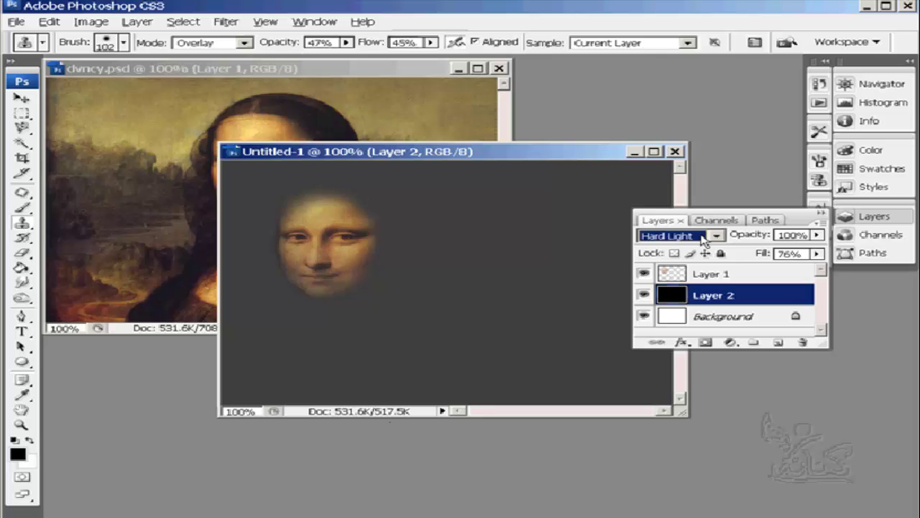
pyautogui.press('Down')
pyautogui.press('Up')
pyautogui.press('Up')
pyautogui.press('Up')
pyautogui.press('Up')
pyautogui.press('Up')
pyautogui.press('Up')
pyautogui.press('Up')
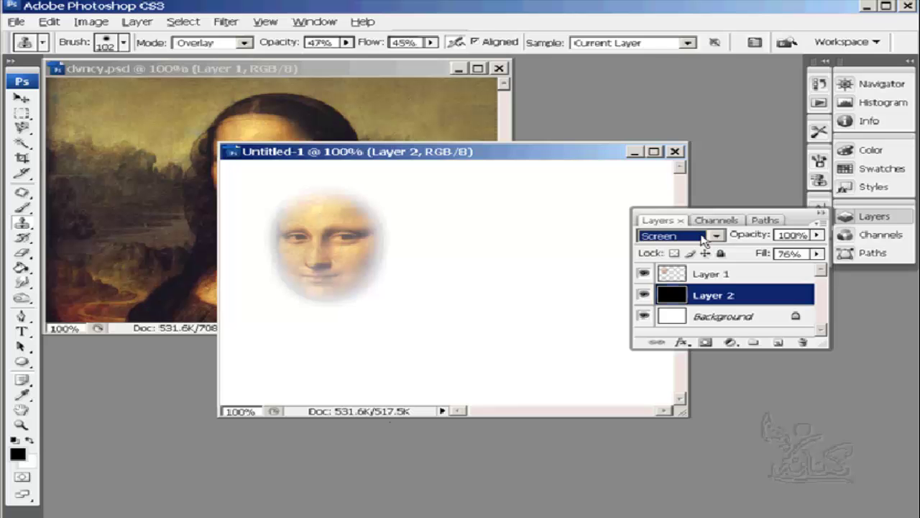
pyautogui.press('Down')
pyautogui.press('Down')
pyautogui.press('Down')
pyautogui.press('Down')
pyautogui.press('Down')
pyautogui.press('Down')
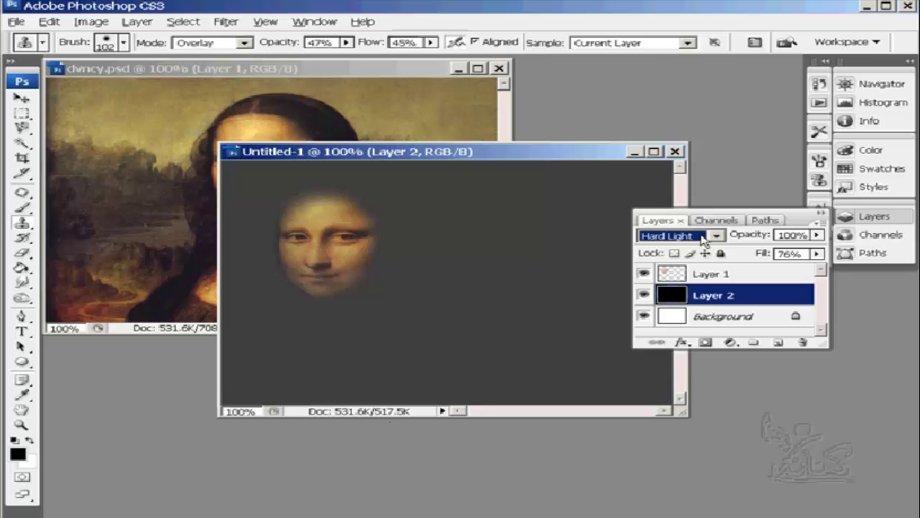
pyautogui.press('Down')
pyautogui.press('Down')
pyautogui.press('Down')
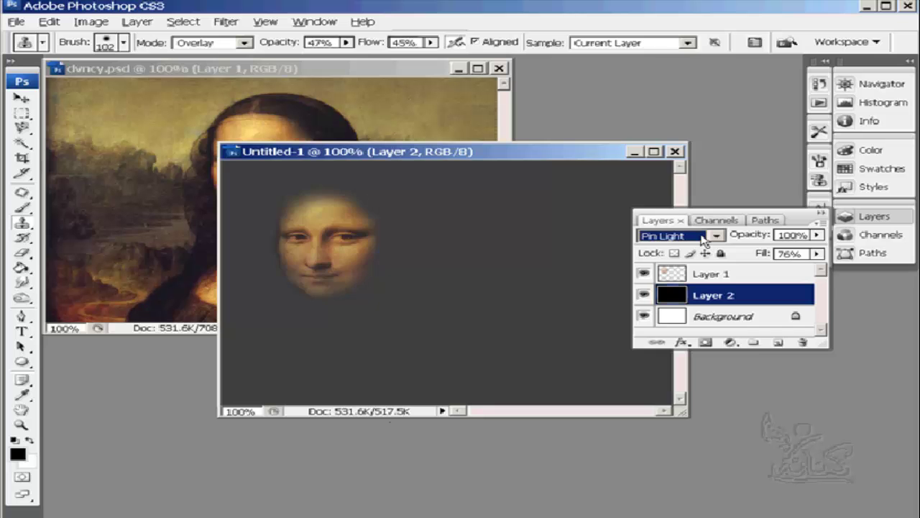
pyautogui.press('Down')
pyautogui.press('Down')
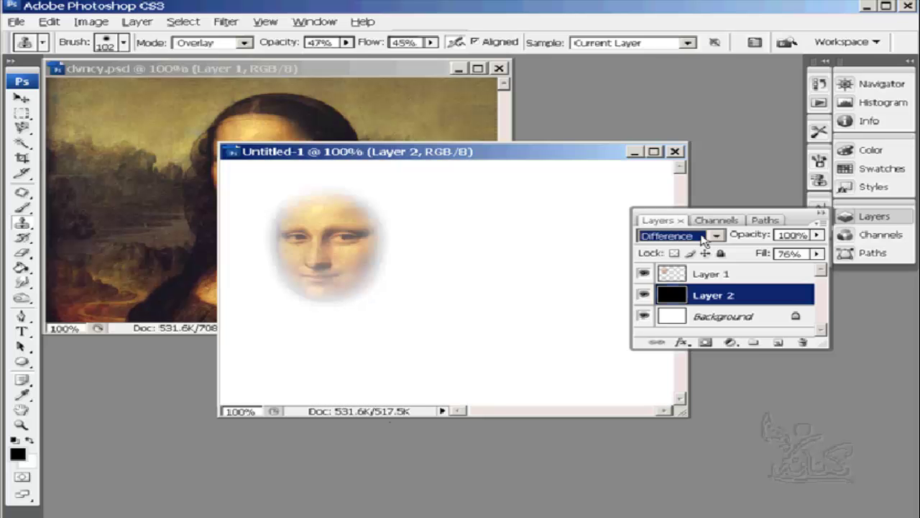
pyautogui.press('Up')
pyautogui.press('Up')
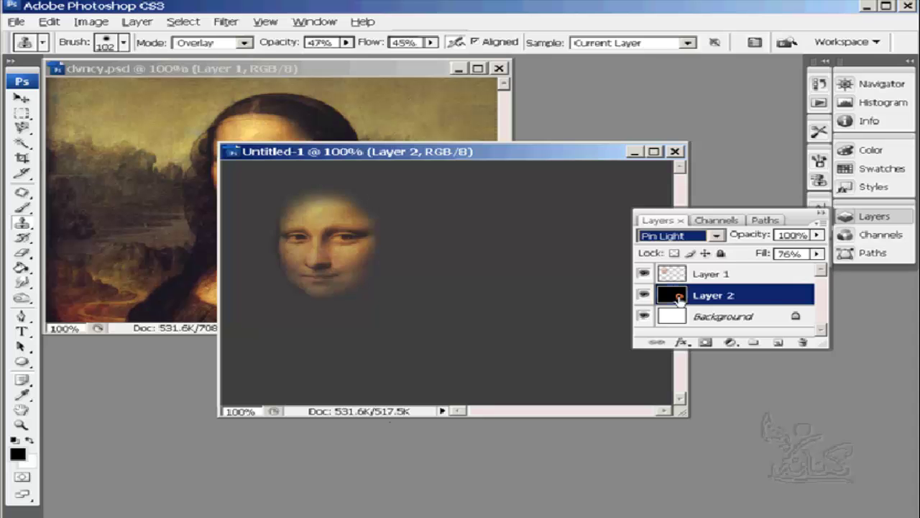
pyautogui.click(717, 236)
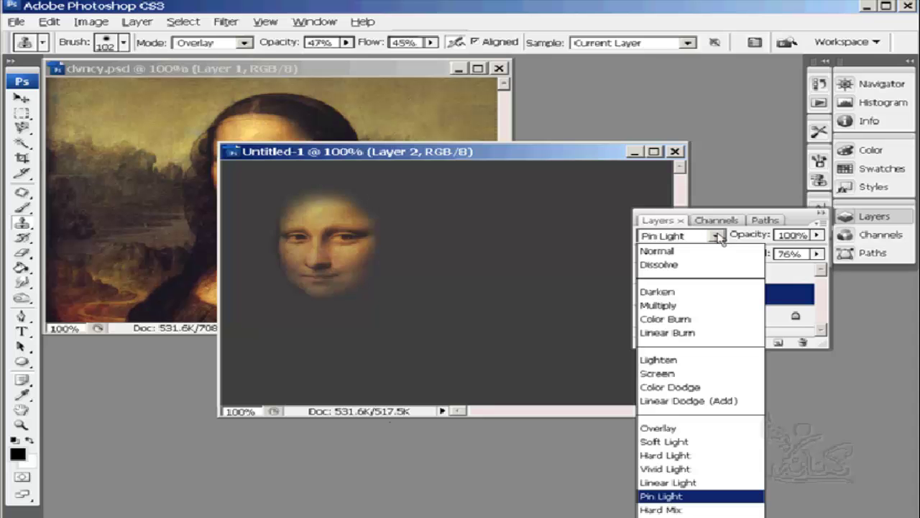
# Step: Return Layer 2 to Normal blending with its fill raised back to 100%
pyautogui.click(643, 250)
pyautogui.click(733, 274)
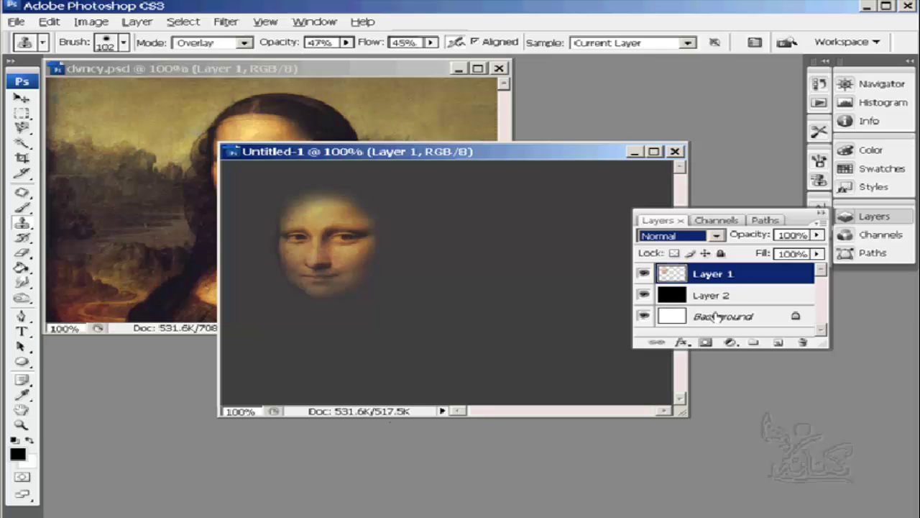
pyautogui.click(707, 299)
pyautogui.click(817, 253)
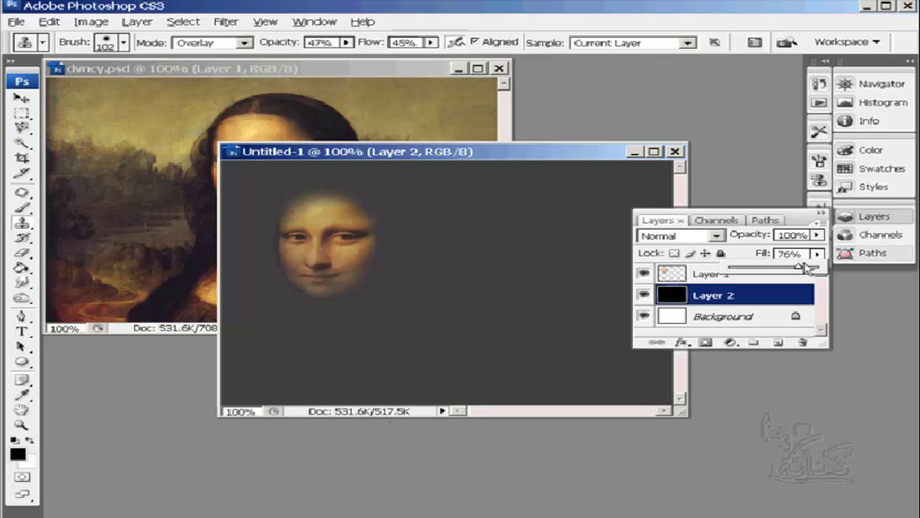
pyautogui.moveTo(806, 267); pyautogui.dragTo(821, 266)
pyautogui.click(764, 255)
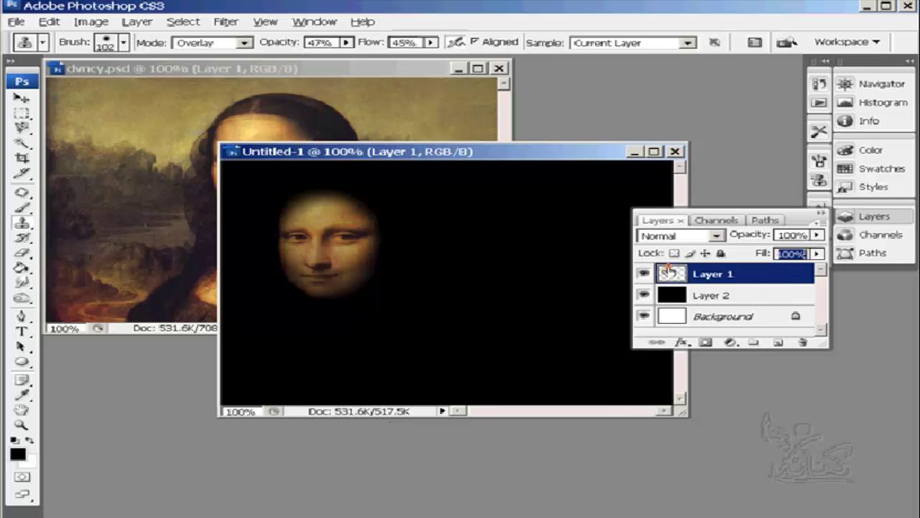
# Step: Step the face layer, Layer 1, through Dissolve, Darken and Color Burn to Linear Light
pyautogui.click(706, 240)
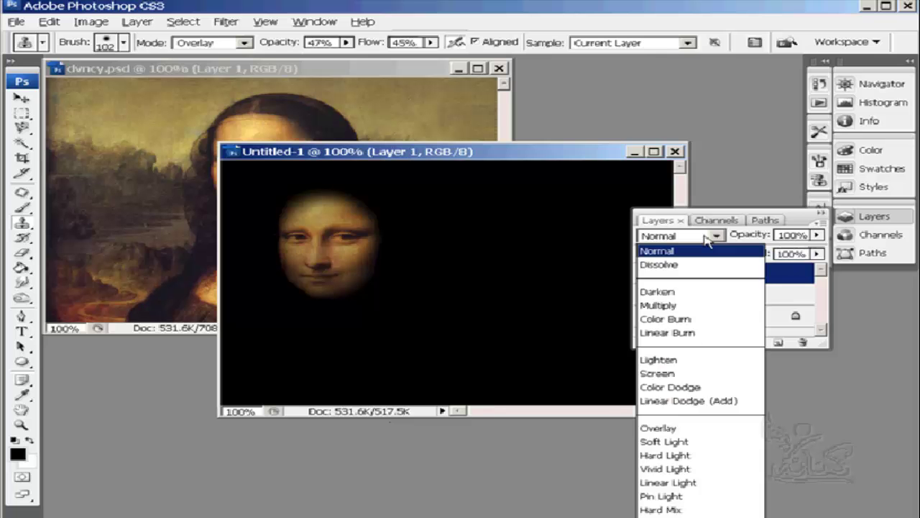
pyautogui.click(690, 239)
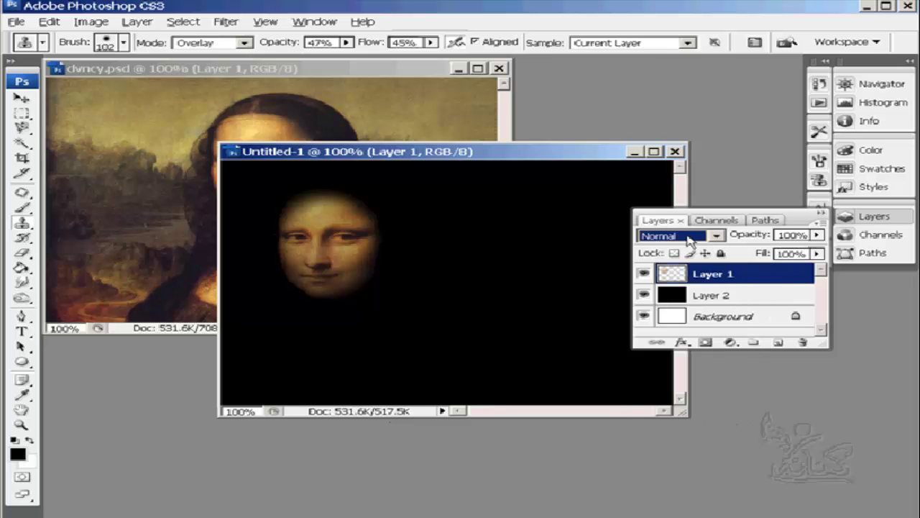
pyautogui.press('Down')
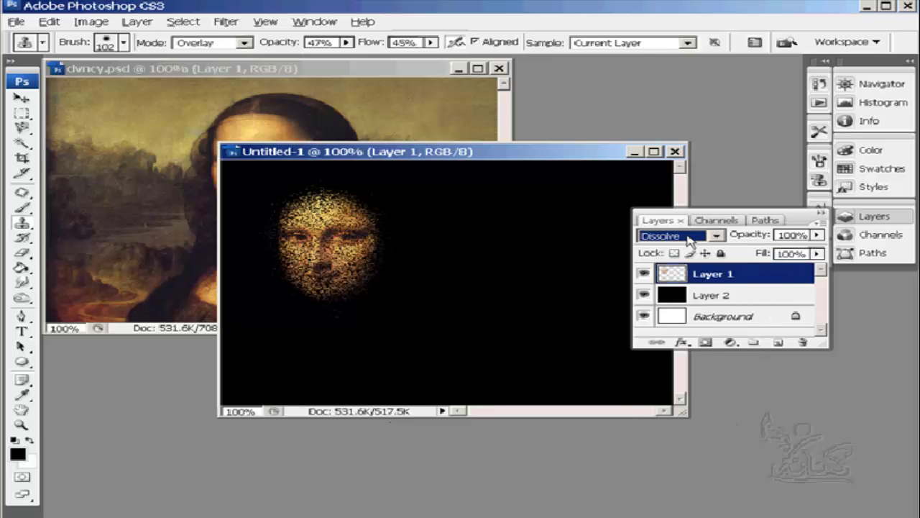
pyautogui.press('Down')
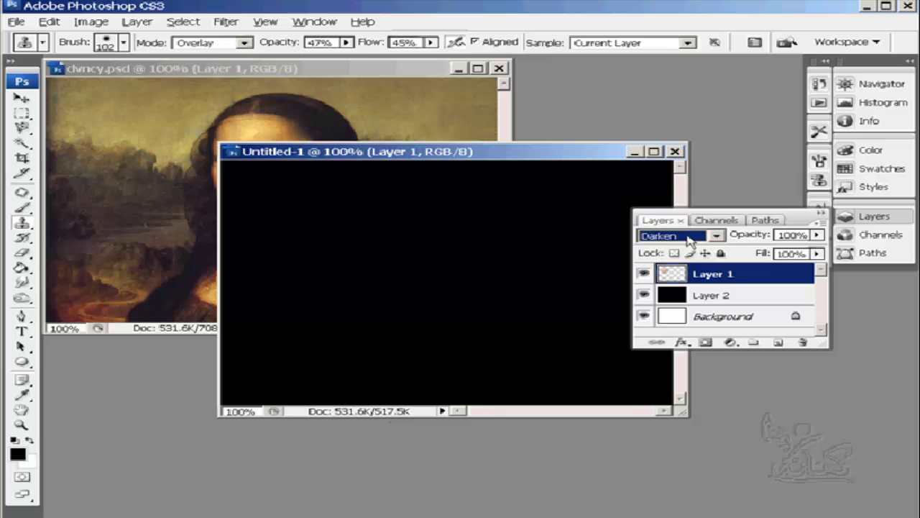
pyautogui.press('Down')
pyautogui.press('Down')
pyautogui.press('Down')
pyautogui.press('Down')
pyautogui.press('Down')
pyautogui.press('Down')
pyautogui.press('Down')
pyautogui.press('Down')
pyautogui.press('Down')
pyautogui.press('Down')
pyautogui.press('Down')
pyautogui.press('Down')
pyautogui.press('Down')
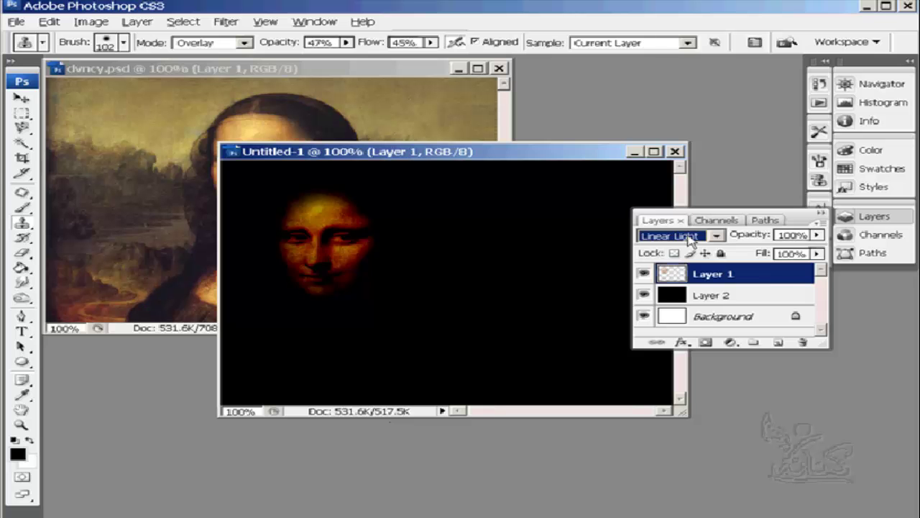
pyautogui.click(719, 294)
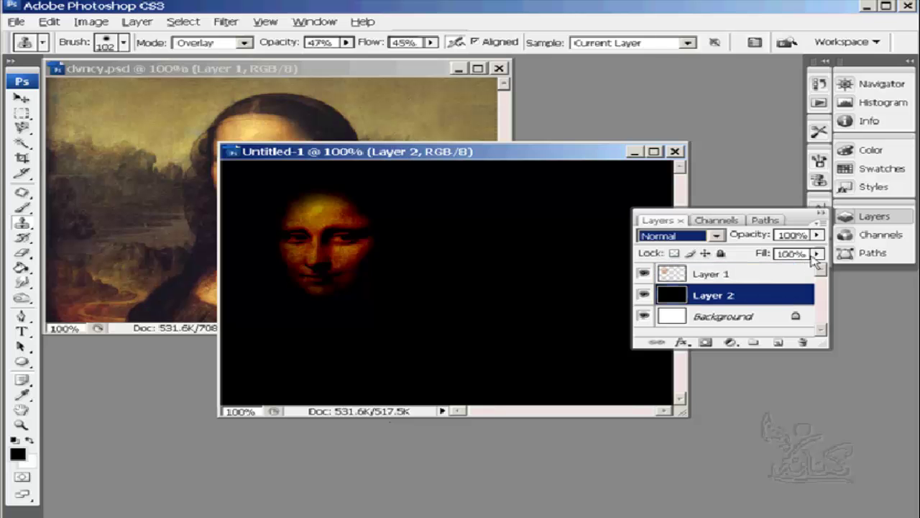
# Step: Lower Layer 2's fill to 77% so the black backdrop turns dark grey
pyautogui.click(816, 254)
pyautogui.moveTo(817, 268); pyautogui.dragTo(799, 271)
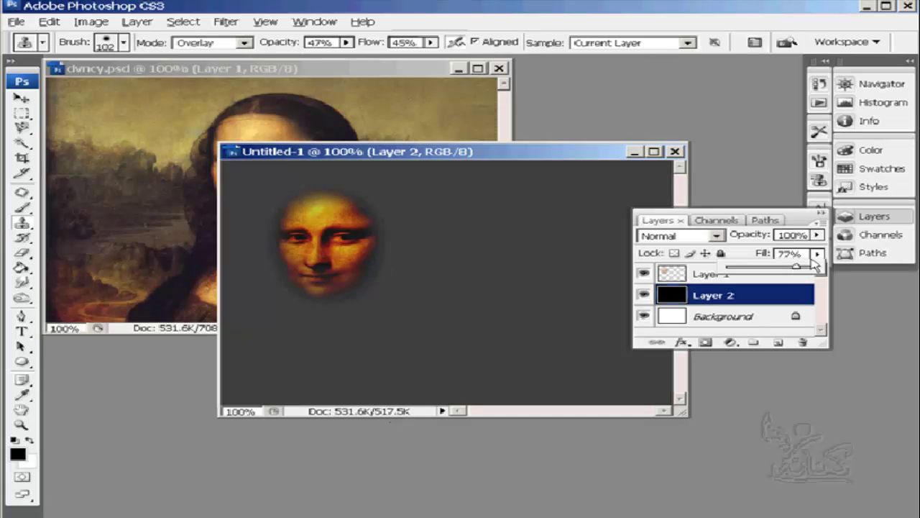
pyautogui.press('Return')
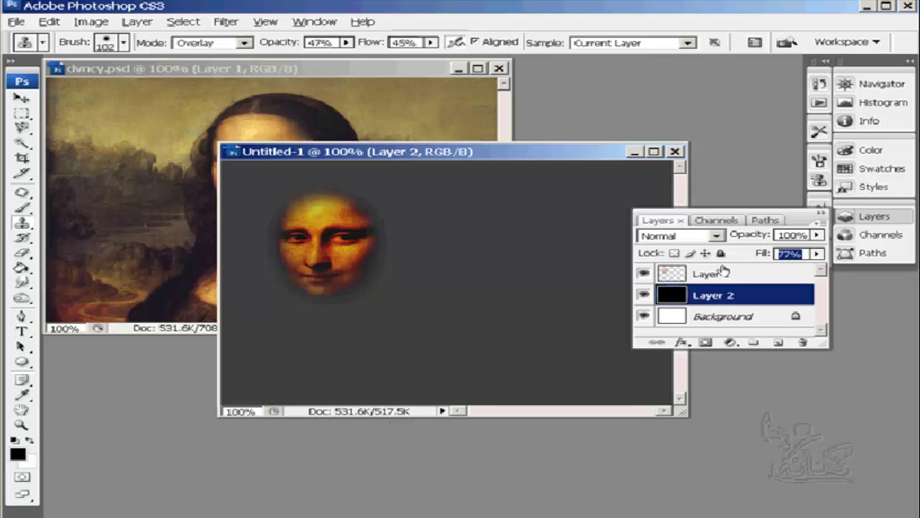